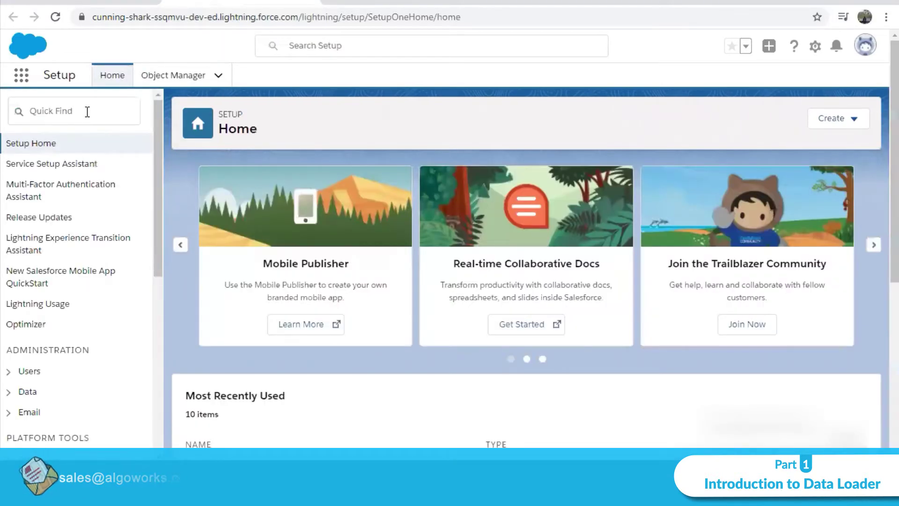
Search Setup Quick Find for 'data load' and open the Data Loader page under Integrations.
{"action": "left_click", "coordinate": [87, 112]}
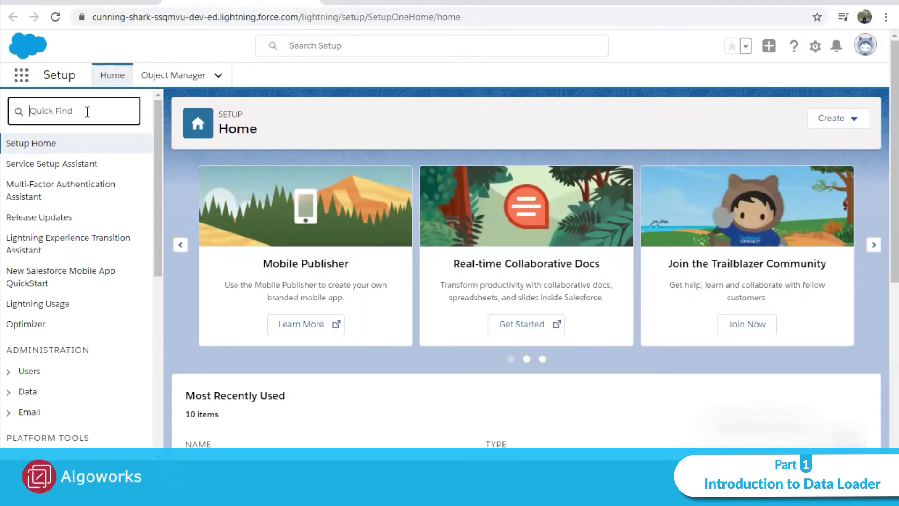
{"action": "type", "text": "da"}
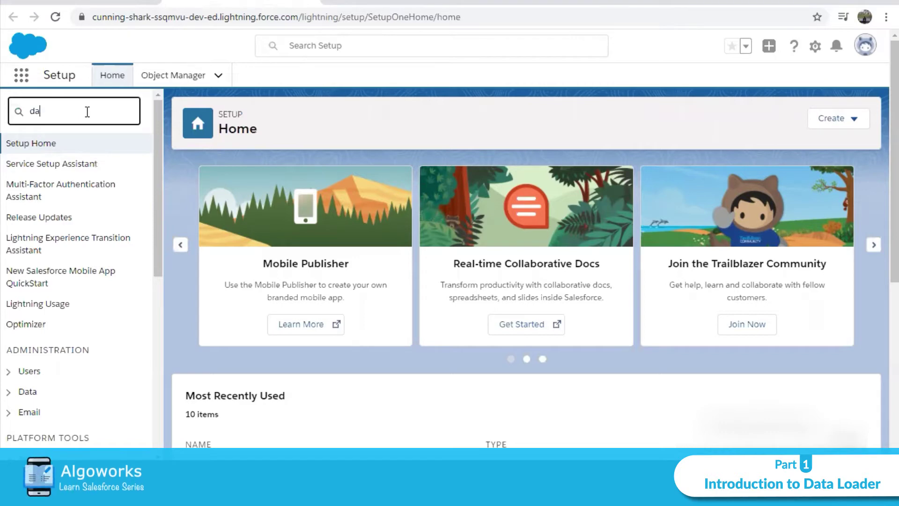
{"action": "type", "text": "ta loader"}
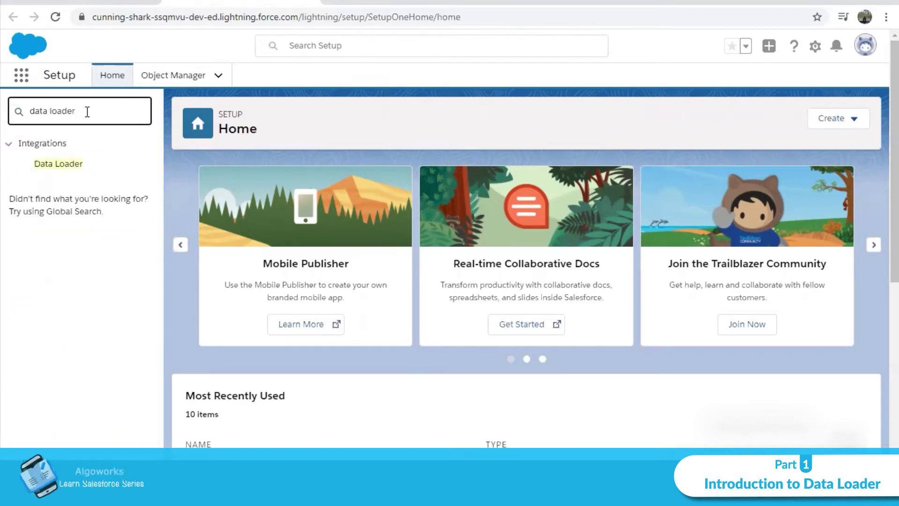
{"action": "left_click", "coordinate": [60, 165]}
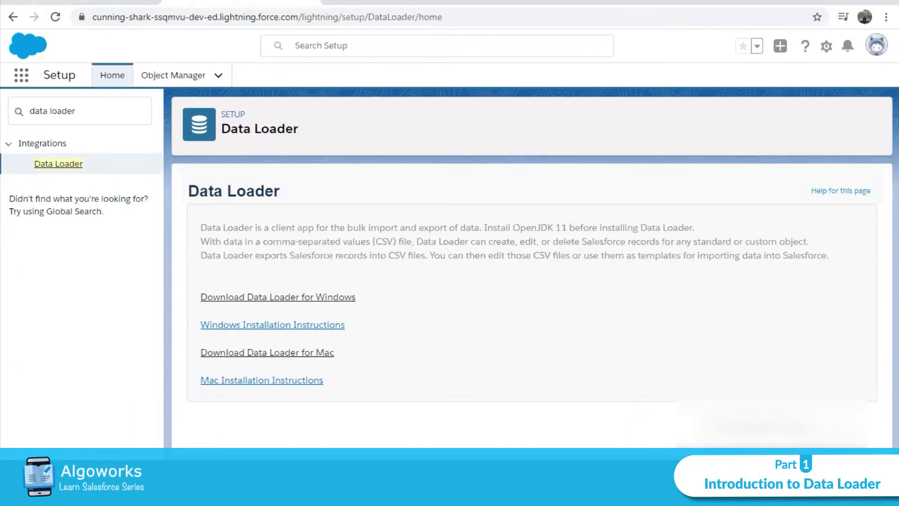
Bring the Data Loader app to the front from the taskbar.
{"action": "mouse_move", "coordinate": [655, 496]}
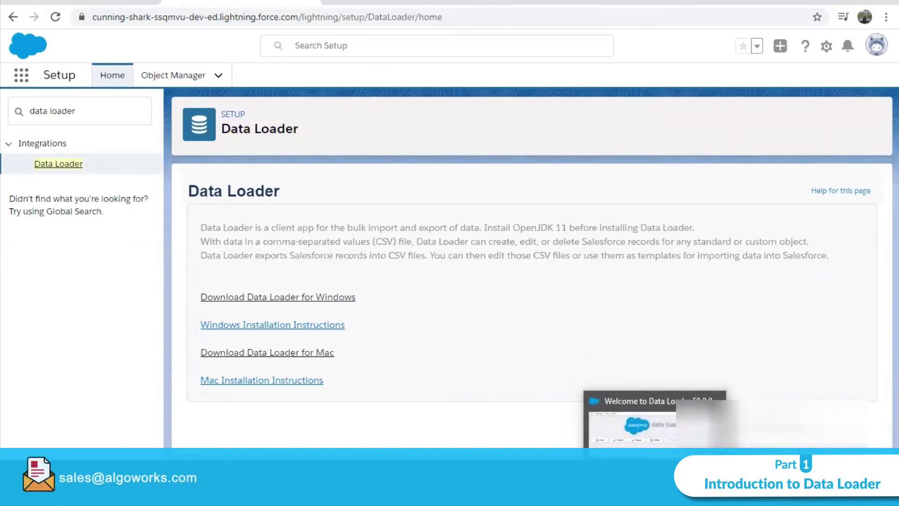
{"action": "left_click", "coordinate": [655, 497]}
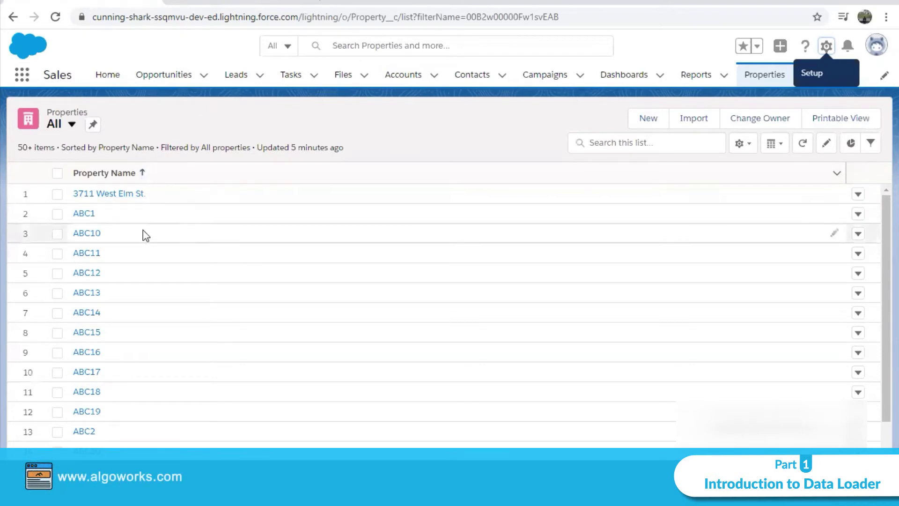
Scroll through the Properties All list to confirm it holds 51 records.
{"action": "scroll", "coordinate": [166, 220], "scroll_direction": "down", "scroll_amount": 15}
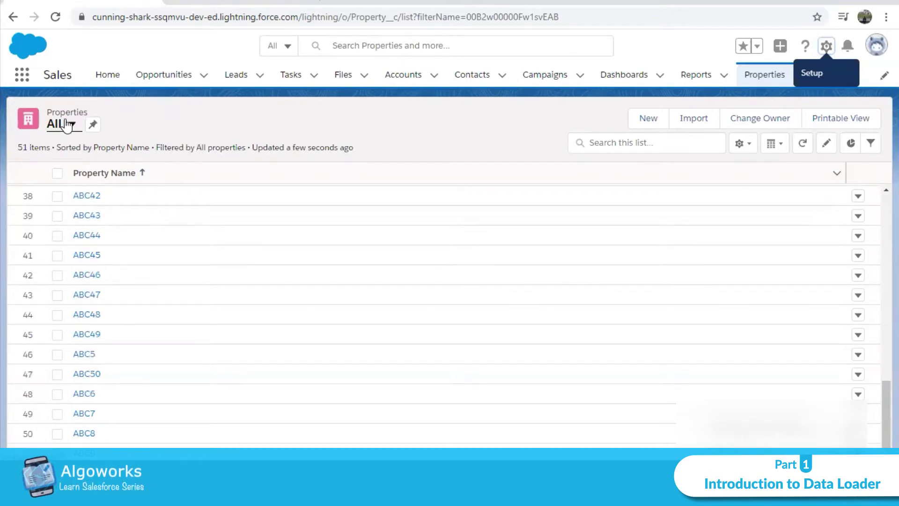
{"action": "scroll", "coordinate": [333, 242], "scroll_direction": "up", "scroll_amount": 15}
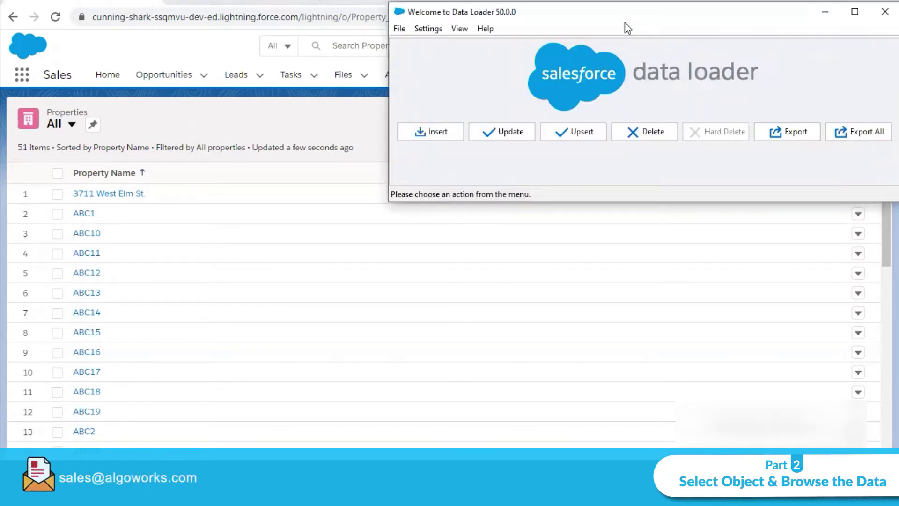
Reposition the Data Loader window, start an Insert, and scroll the object list to Property.
{"action": "left_click_drag", "start_coordinate": [627, 20], "coordinate": [608, 51]}
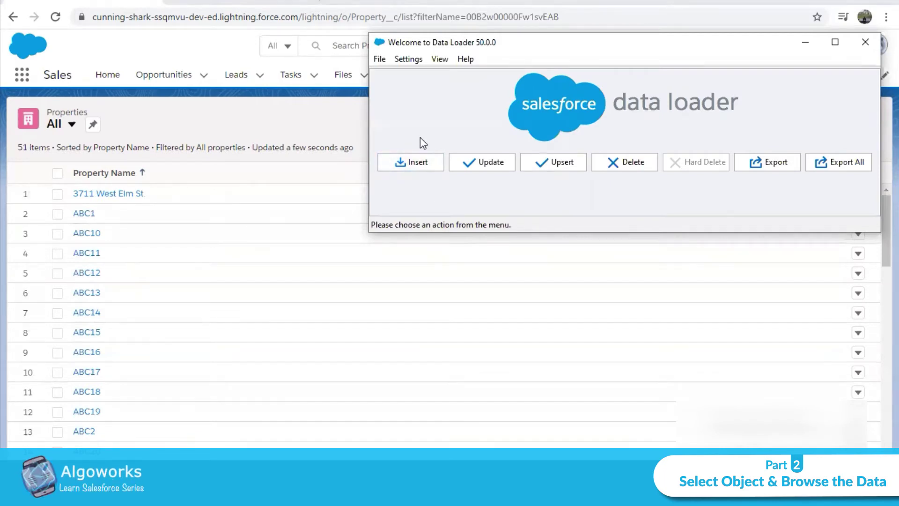
{"action": "left_click", "coordinate": [420, 162]}
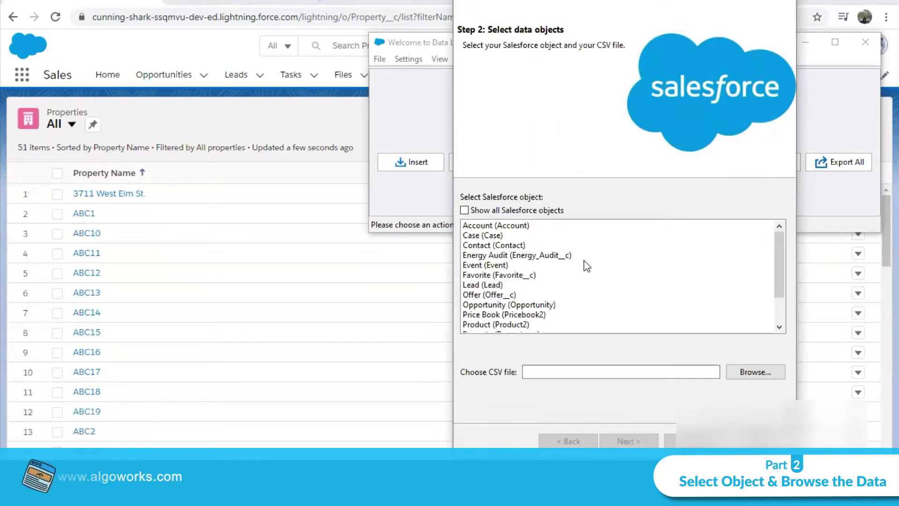
{"action": "scroll", "coordinate": [588, 266], "scroll_direction": "down", "scroll_amount": 1}
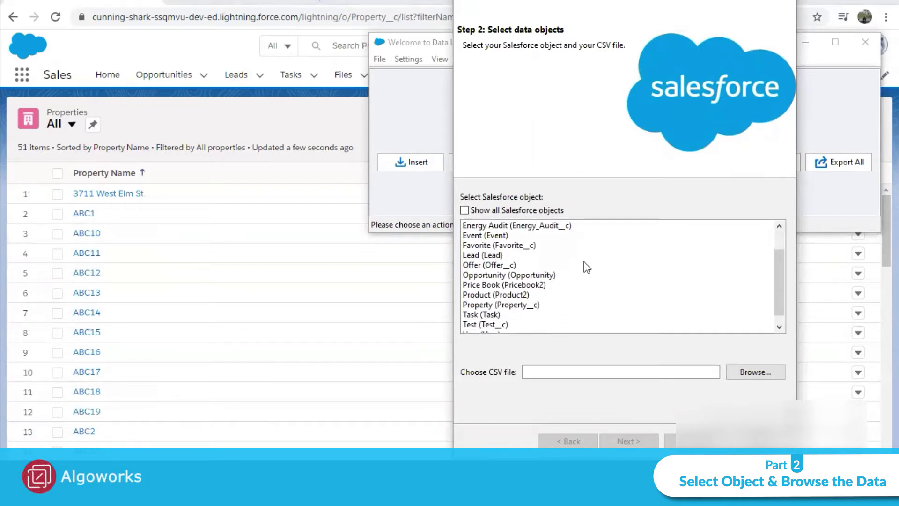
{"action": "scroll", "coordinate": [586, 267], "scroll_direction": "down", "scroll_amount": 1}
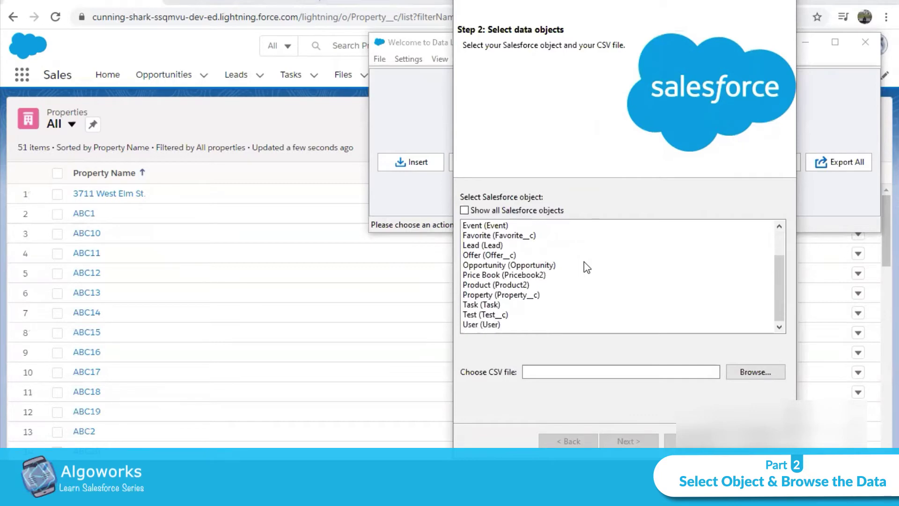
Choose Property (Property__c) as the object and Desktop's Property Bulk.csv as the source file.
{"action": "left_click", "coordinate": [508, 301]}
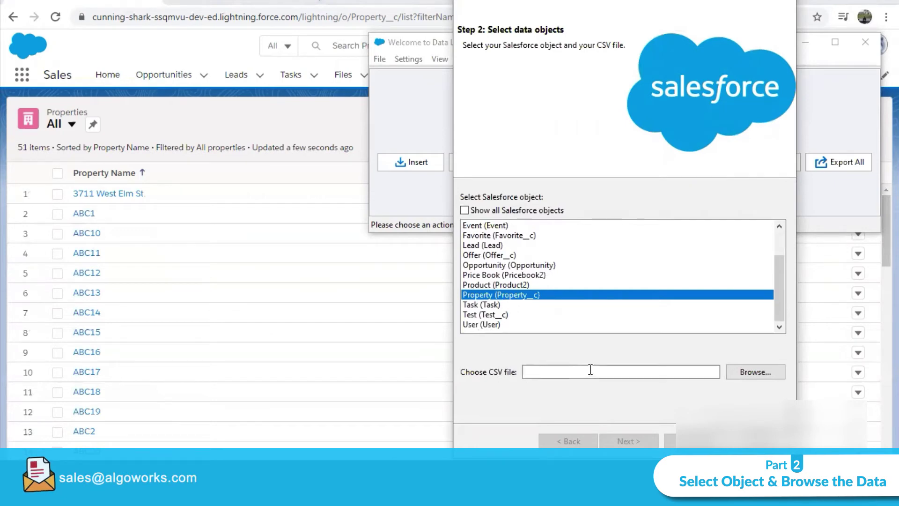
{"action": "left_click", "coordinate": [760, 376]}
{"action": "left_click", "coordinate": [534, 107]}
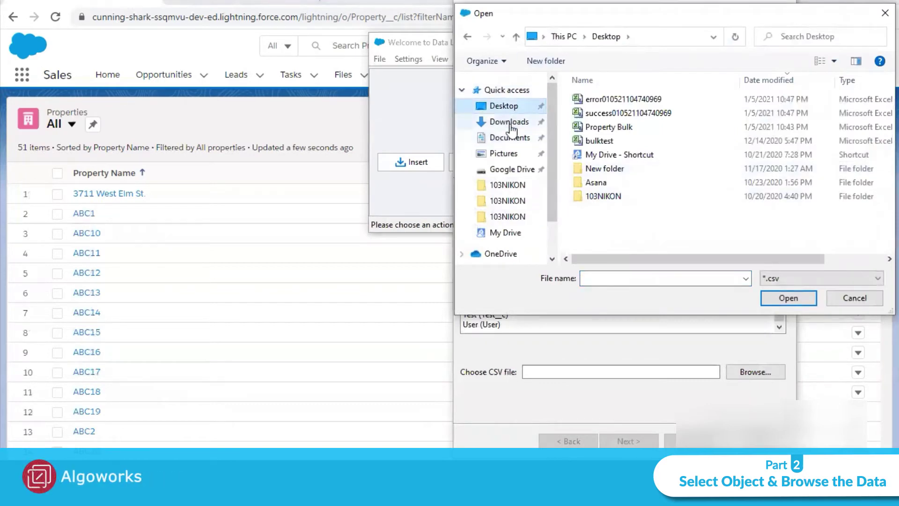
{"action": "left_click", "coordinate": [505, 122]}
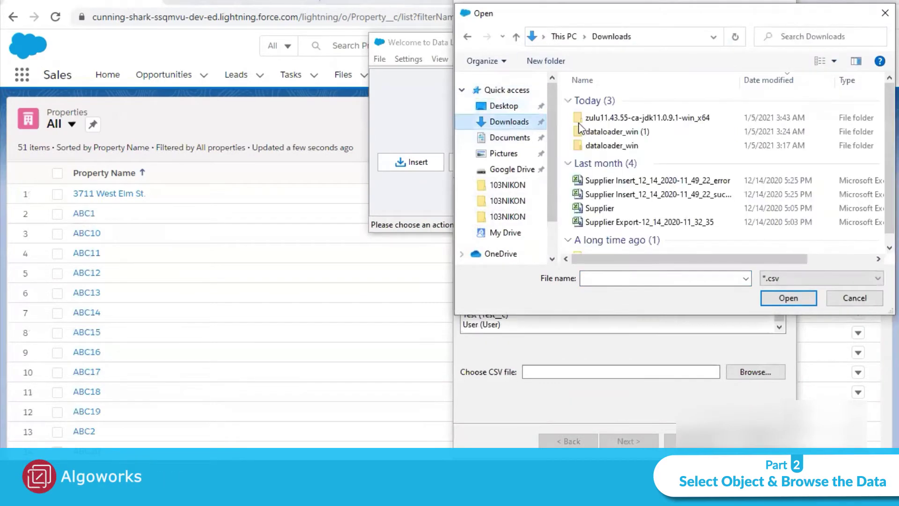
{"action": "left_click", "coordinate": [504, 106]}
{"action": "left_click", "coordinate": [618, 129]}
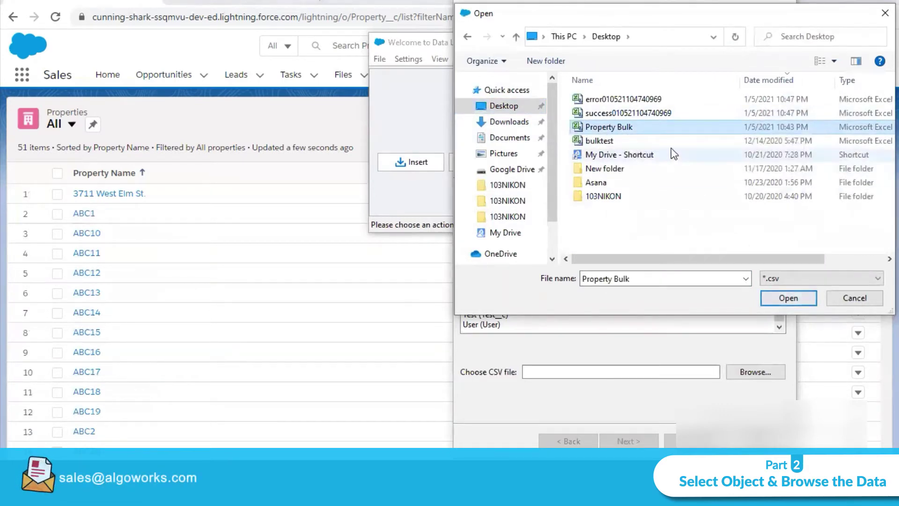
{"action": "left_click", "coordinate": [788, 298]}
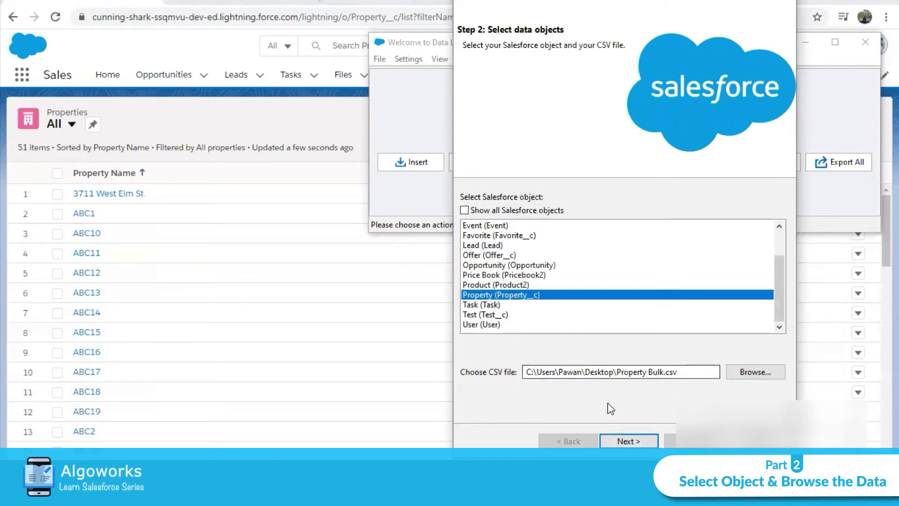
Advance past object selection and acknowledge the 52-record count to reach Step 3: Mapping.
{"action": "left_click", "coordinate": [628, 441]}
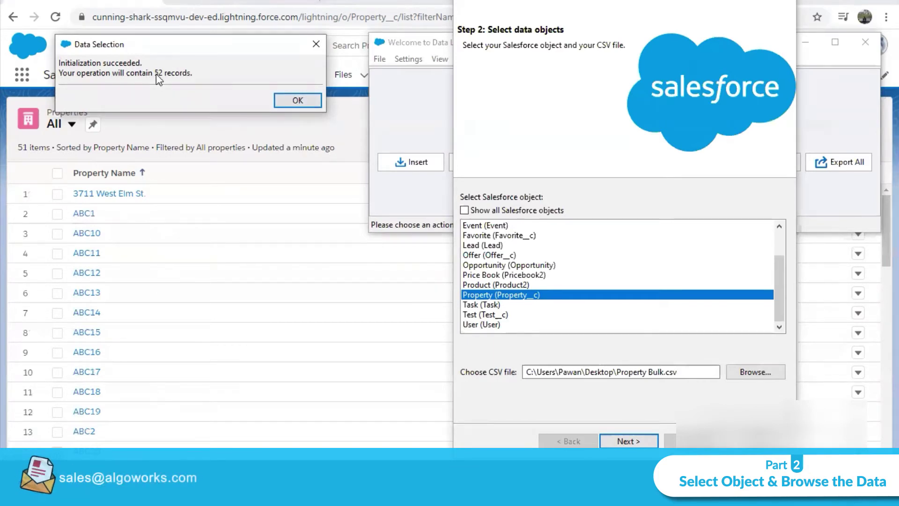
{"action": "left_click", "coordinate": [292, 102]}
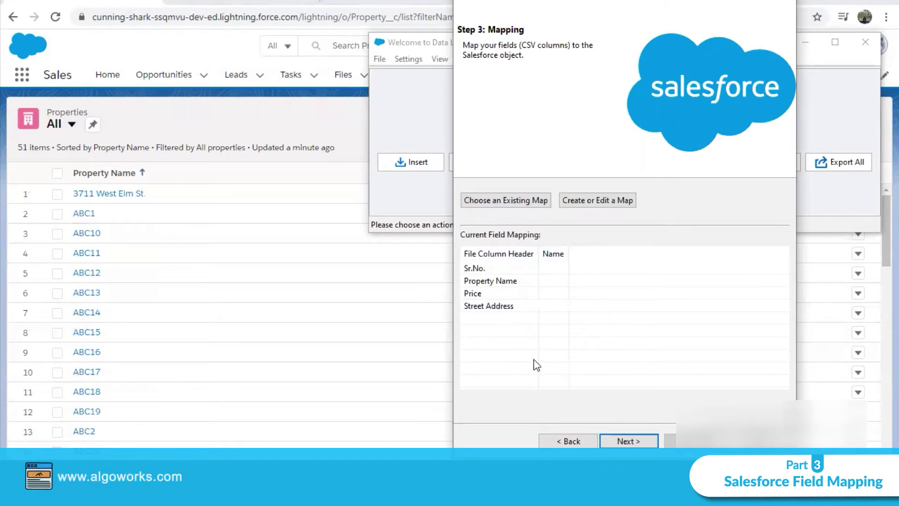
Auto-match CSV columns to Property fields in the Mapping Dialog and check the Street Address row.
{"action": "left_click", "coordinate": [602, 201]}
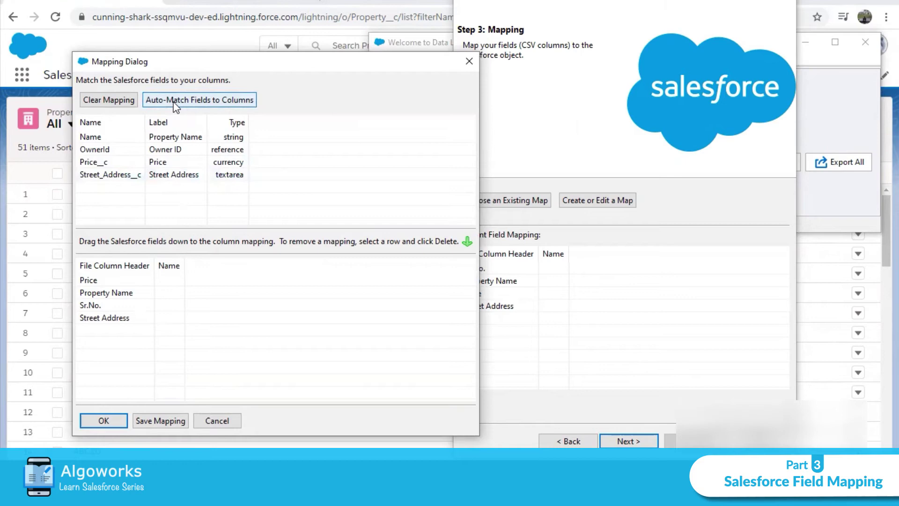
{"action": "left_click", "coordinate": [176, 105]}
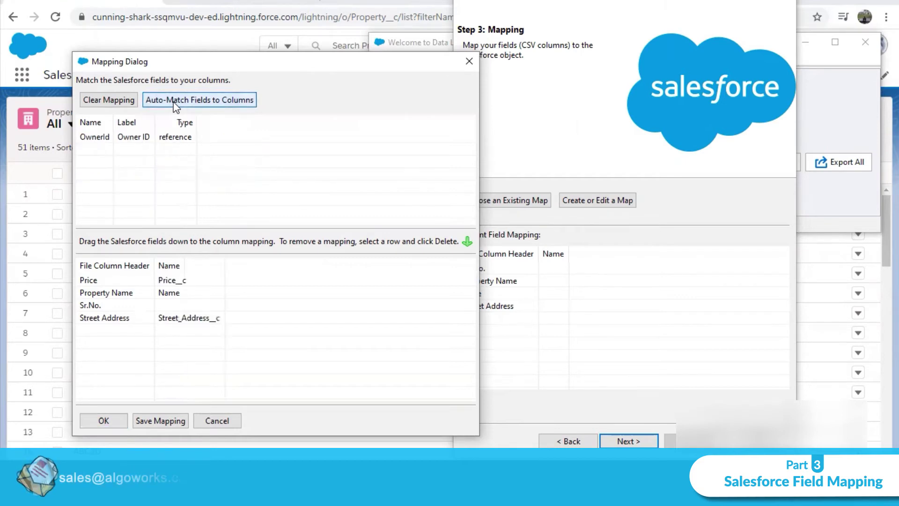
{"action": "left_click", "coordinate": [179, 300]}
{"action": "left_click", "coordinate": [130, 321]}
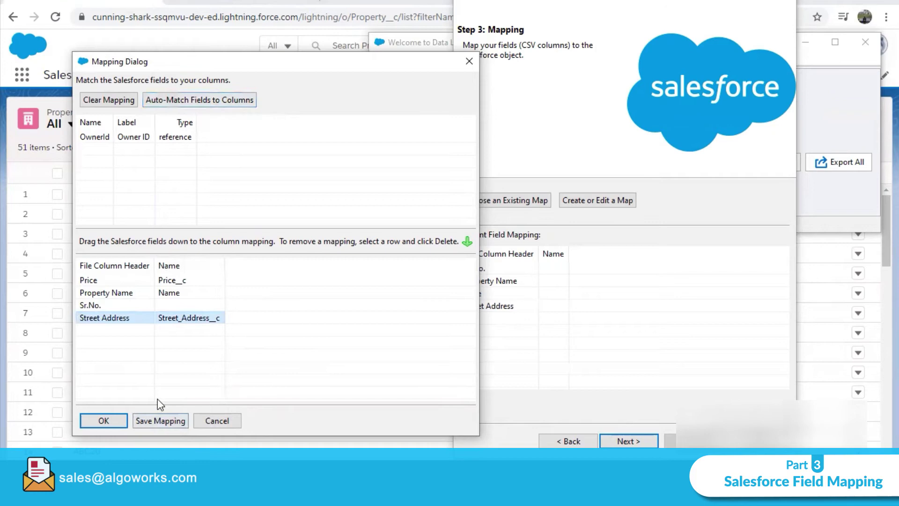
Accept the mapping of Street Address, Price and Property Name to their Salesforce fields.
{"action": "left_click", "coordinate": [104, 420]}
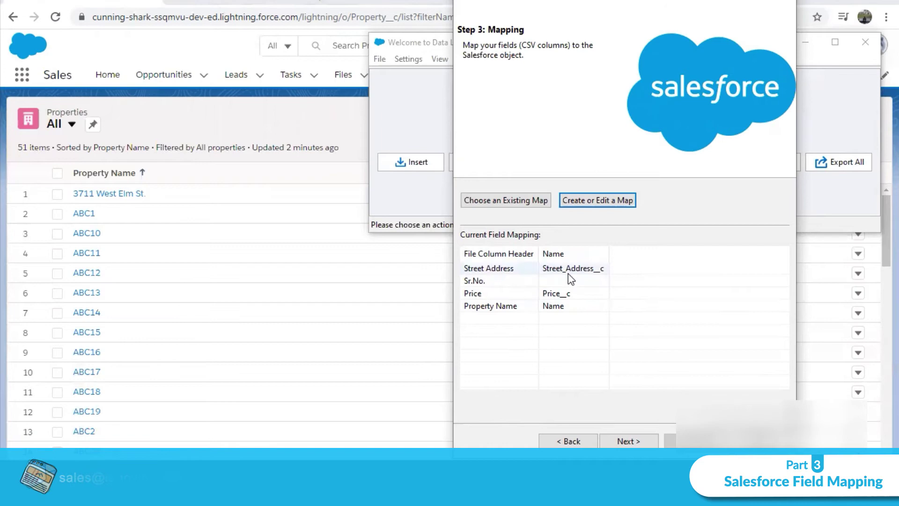
Go to Step 4: Finish, keep the Desktop results directory, and start the insert.
{"action": "left_click", "coordinate": [630, 441]}
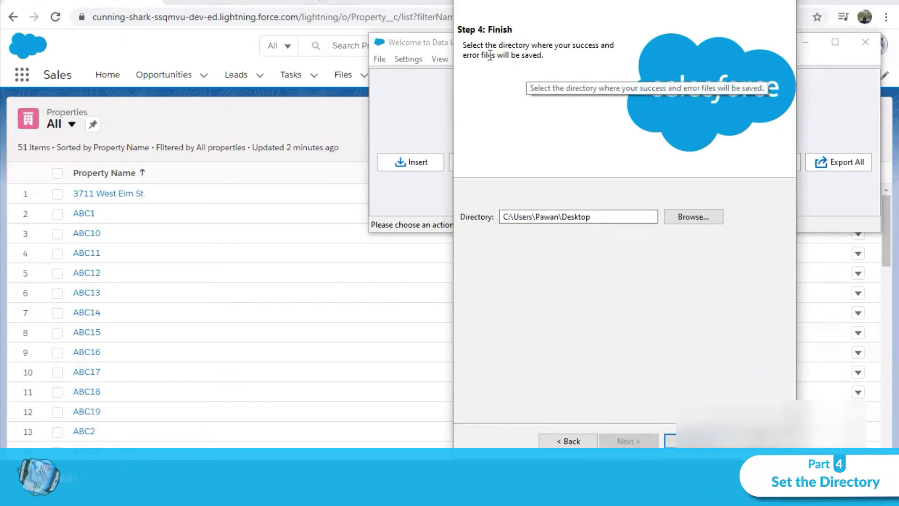
{"action": "left_click_drag", "start_coordinate": [562, 60], "coordinate": [461, 44]}
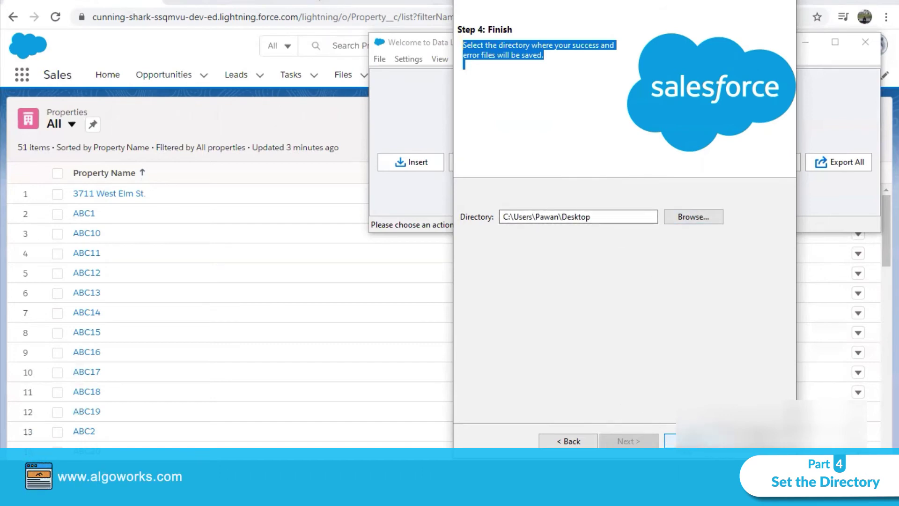
{"action": "key", "text": "Return"}
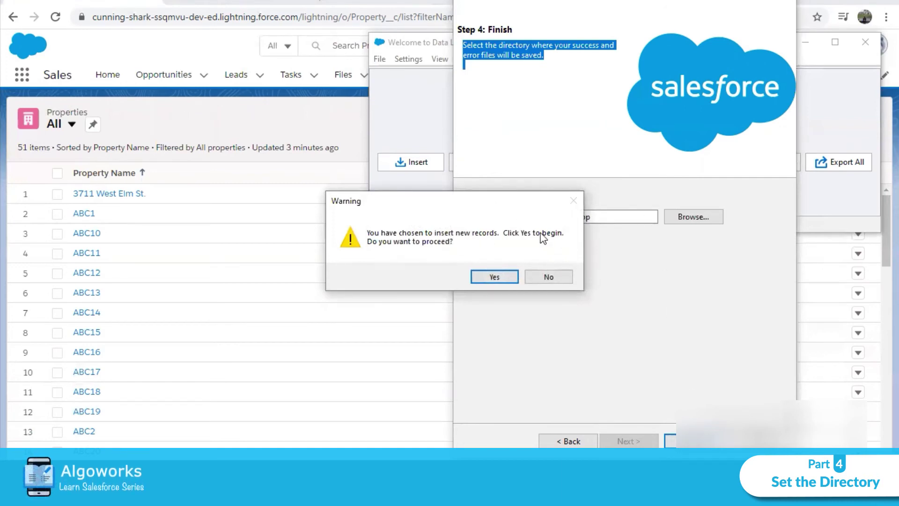
Confirm the insert warning so all 52 records process, giving 50 successes and 2 errors.
{"action": "left_click", "coordinate": [489, 277]}
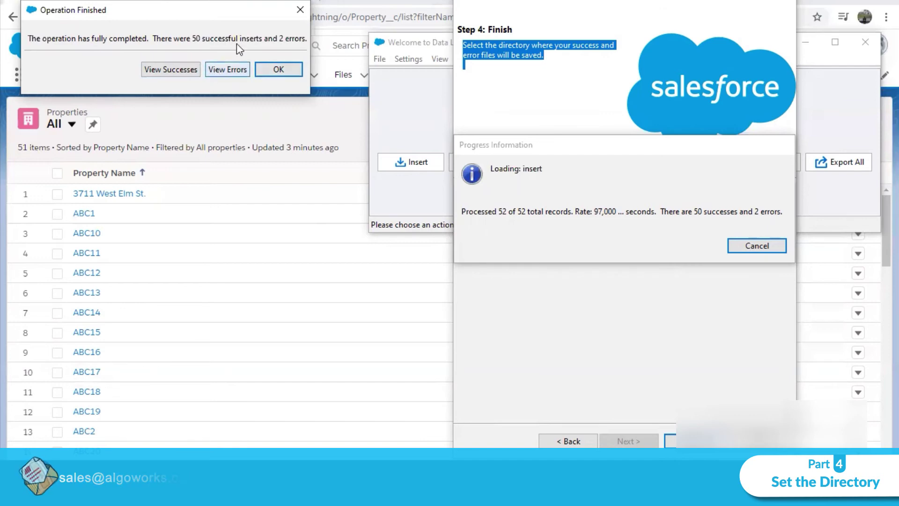
Inspect the failed rows ABC51 and ABC52, both rejected for an invalid DOLLAR price, then close the error list.
{"action": "left_click", "coordinate": [227, 74]}
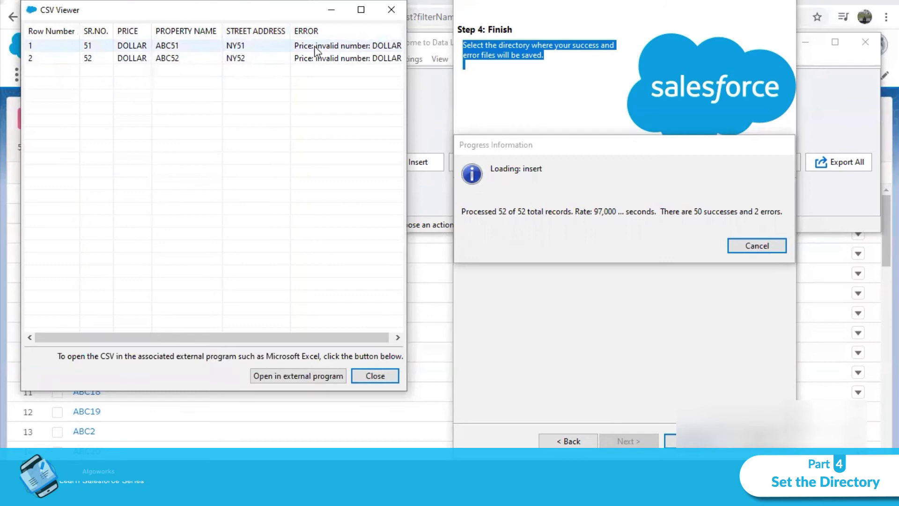
{"action": "left_click", "coordinate": [333, 58]}
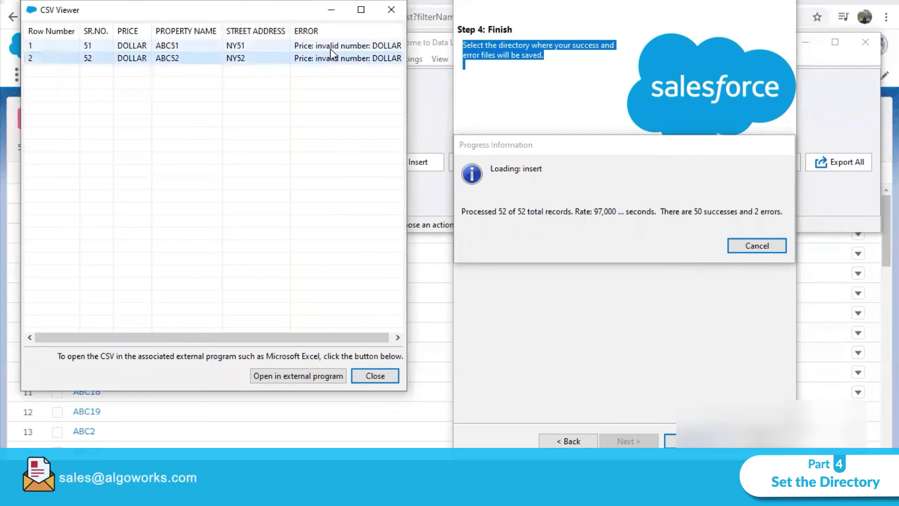
{"action": "left_click", "coordinate": [330, 47]}
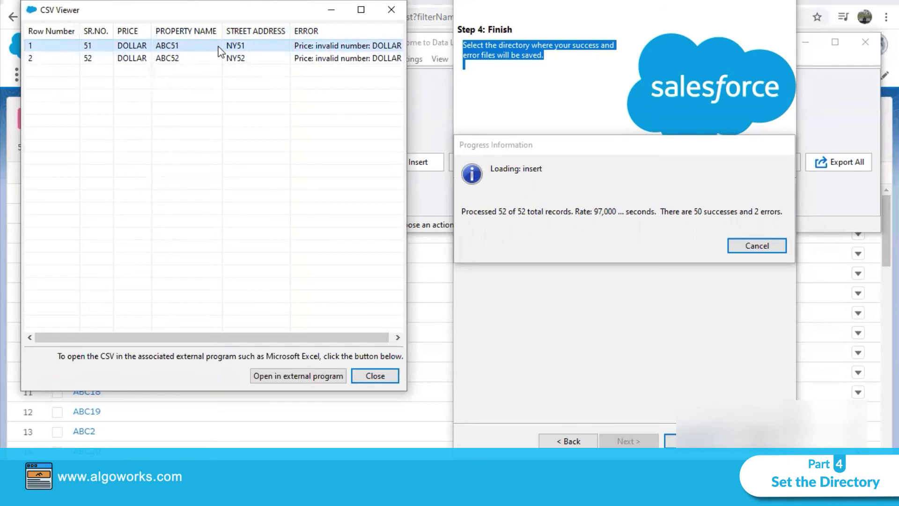
{"action": "left_click", "coordinate": [139, 62]}
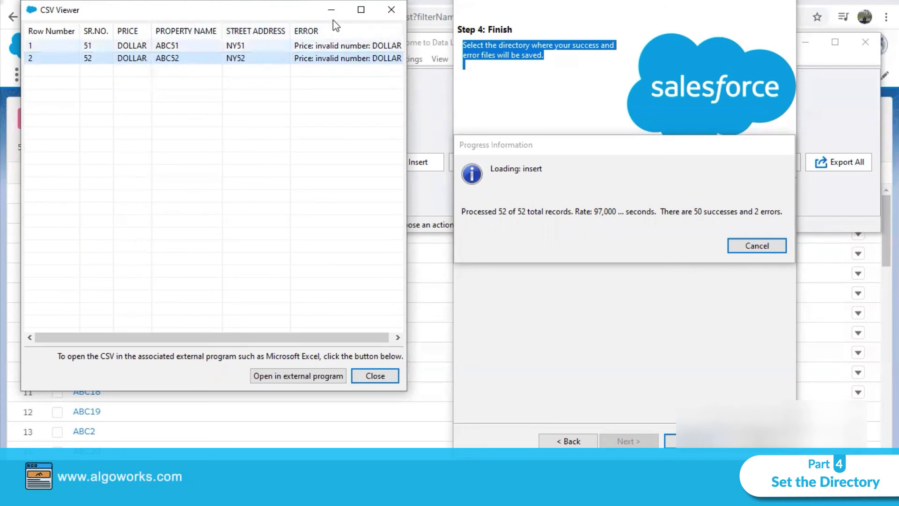
{"action": "left_click", "coordinate": [370, 375]}
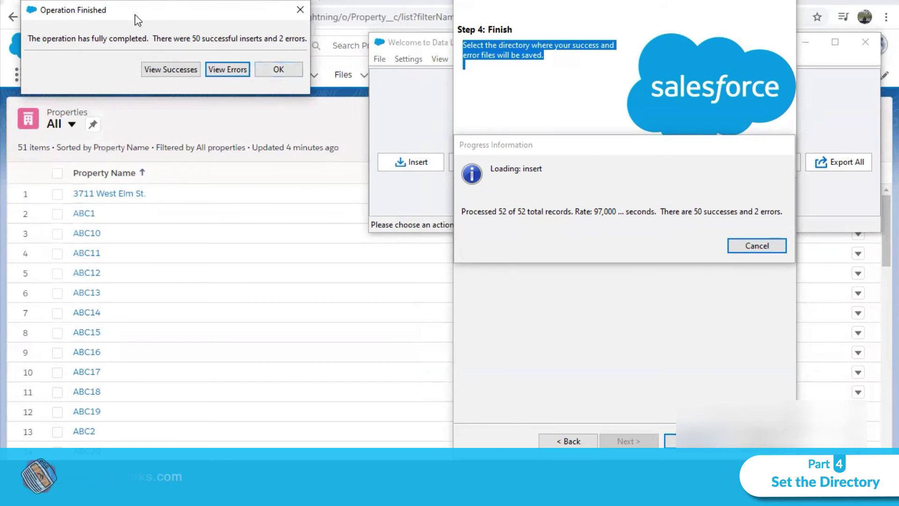
Dismiss the Operation Finished summary and bring the Properties list, still at 51 items, forward.
{"action": "left_click_drag", "start_coordinate": [135, 15], "coordinate": [374, 76]}
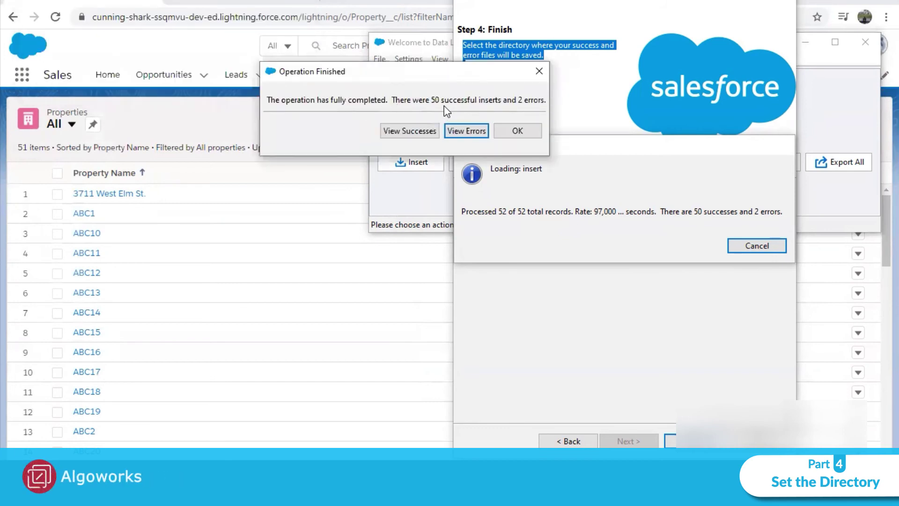
{"action": "left_click", "coordinate": [510, 131]}
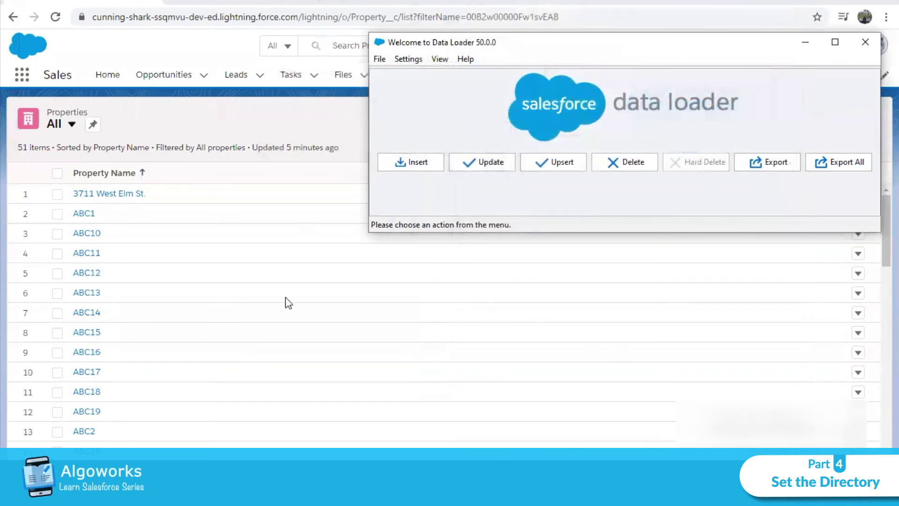
{"action": "left_click", "coordinate": [184, 117]}
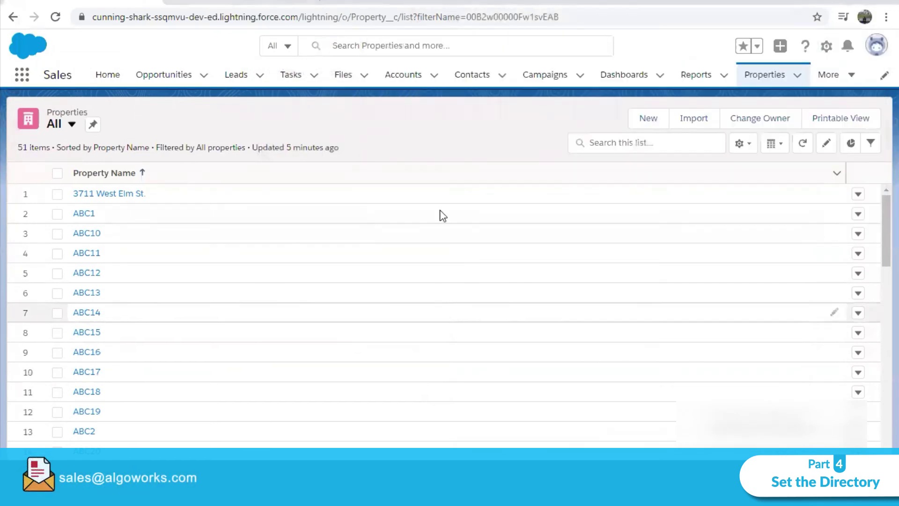
{"action": "scroll", "coordinate": [173, 219], "scroll_direction": "down", "scroll_amount": 15}
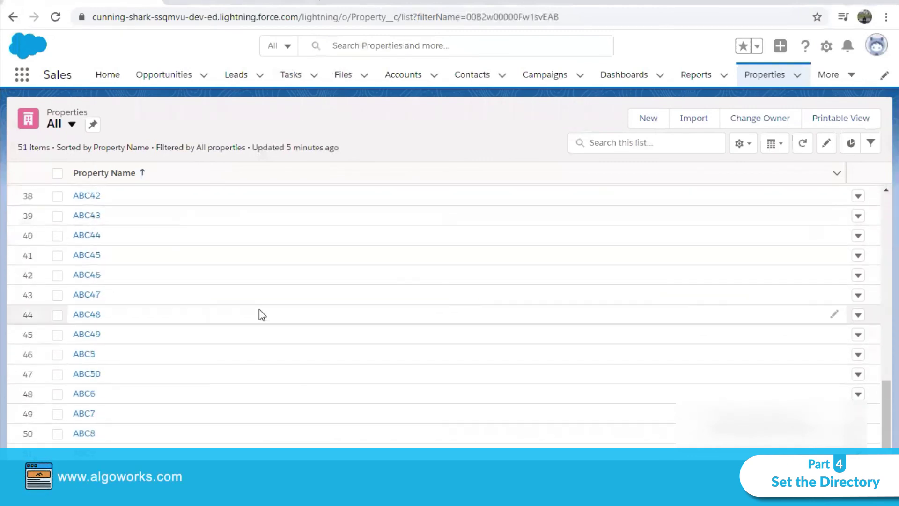
{"action": "scroll", "coordinate": [204, 283], "scroll_direction": "up", "scroll_amount": 13}
{"action": "scroll", "coordinate": [206, 278], "scroll_direction": "up", "scroll_amount": 2}
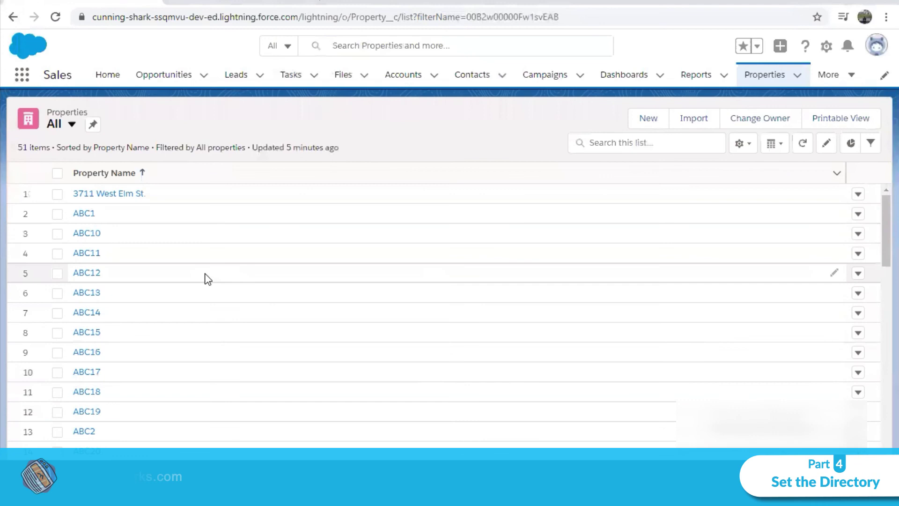
Reload the Properties All list view and confirm it reports 101 items with the new ABC records.
{"action": "left_click", "coordinate": [57, 17]}
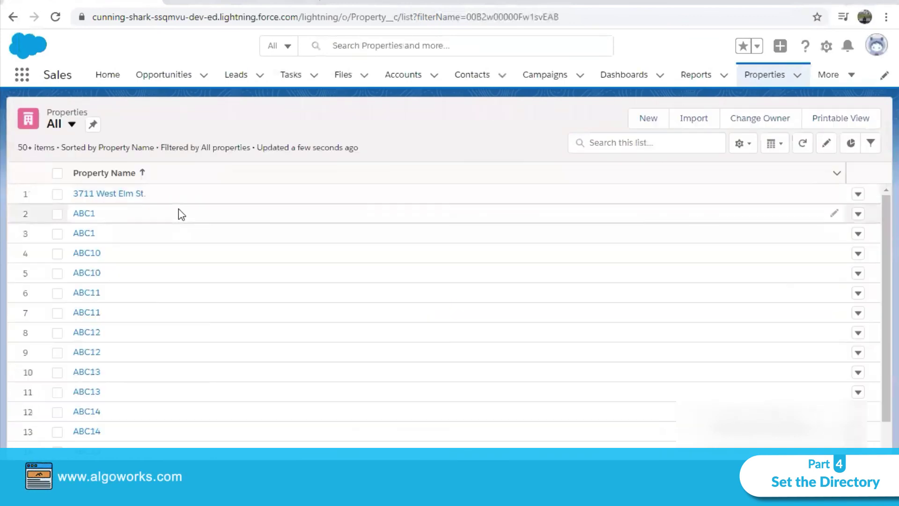
{"action": "scroll", "coordinate": [180, 211], "scroll_direction": "down", "scroll_amount": 15}
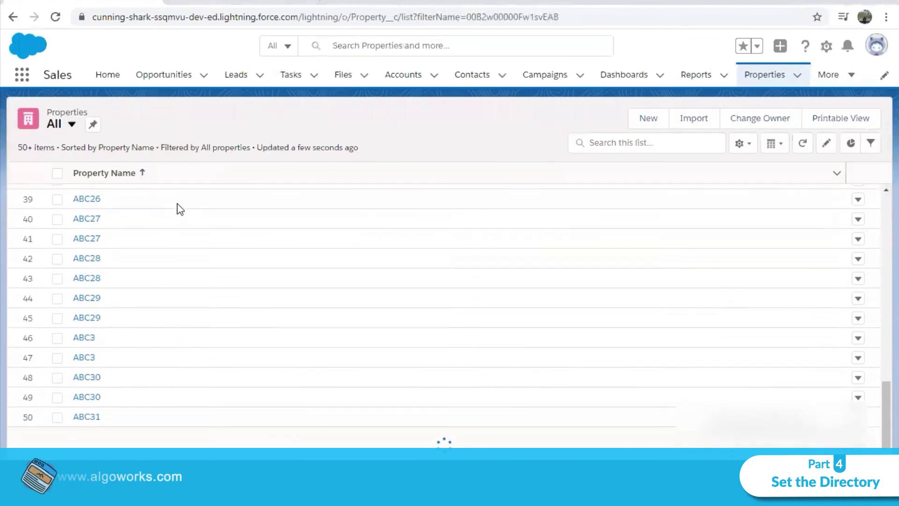
{"action": "scroll", "coordinate": [180, 209], "scroll_direction": "down", "scroll_amount": 20}
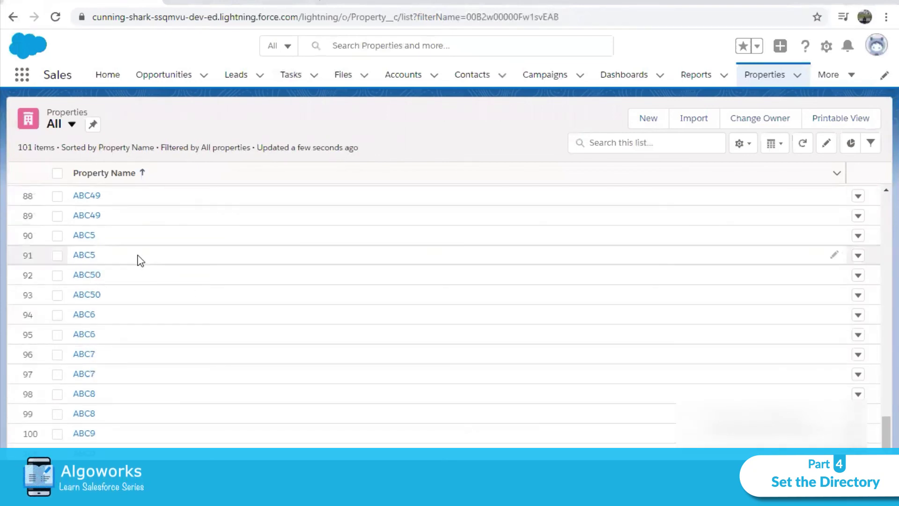
{"action": "scroll", "coordinate": [141, 258], "scroll_direction": "up", "scroll_amount": 20}
{"action": "scroll", "coordinate": [140, 259], "scroll_direction": "up", "scroll_amount": 11}
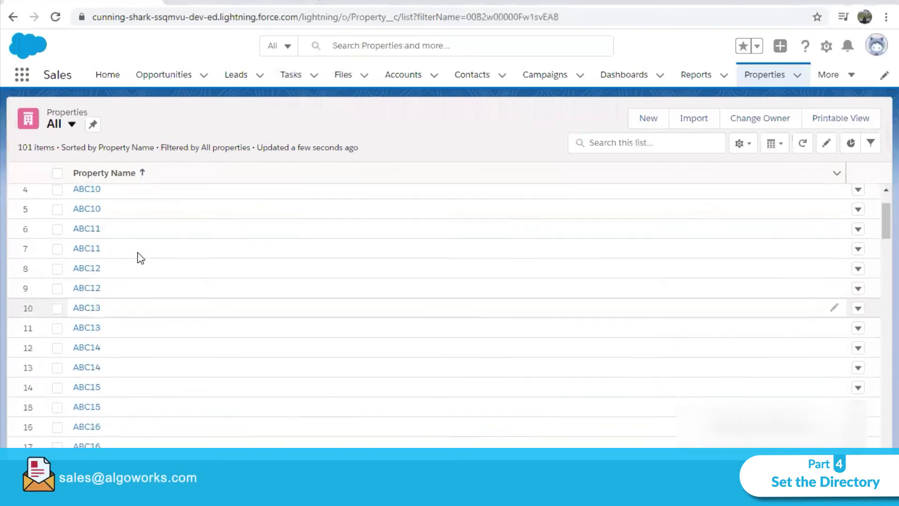